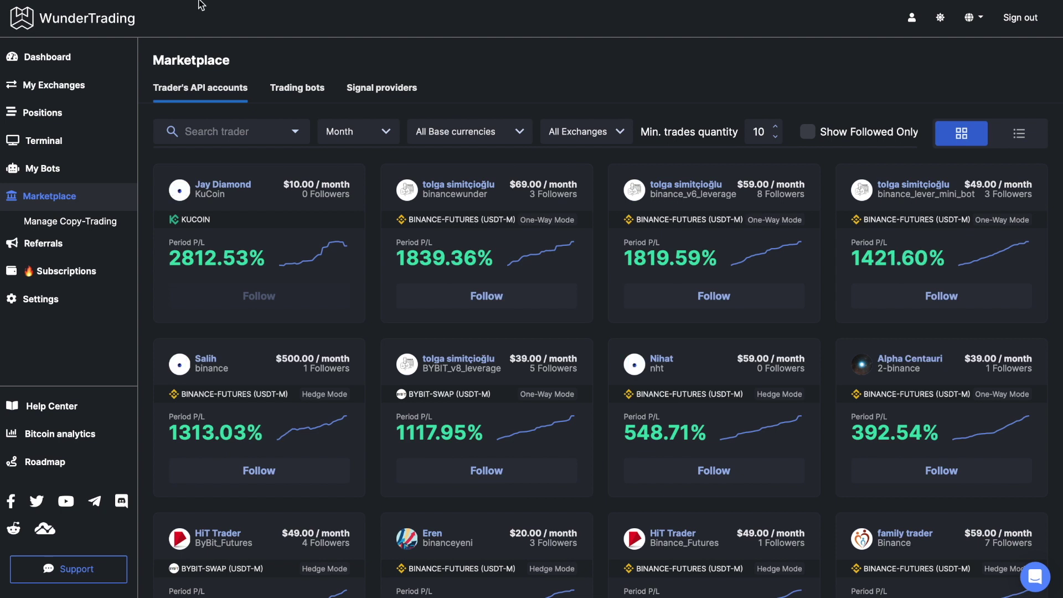
Add a WOO-SWAP exchange account named 'woo' with its API key, secret and application id.
left_click(75, 93)
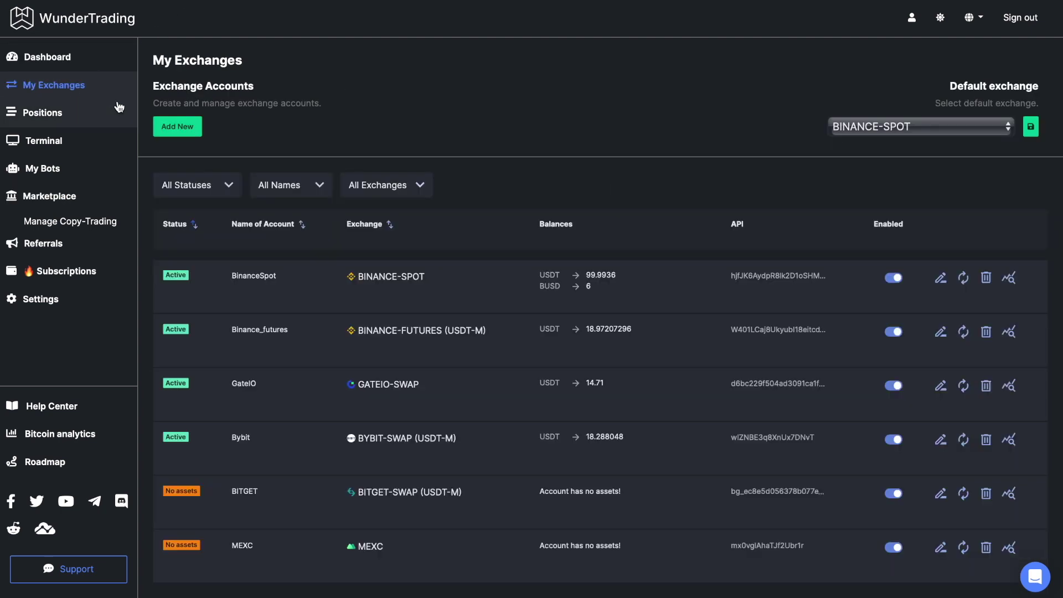
left_click(171, 131)
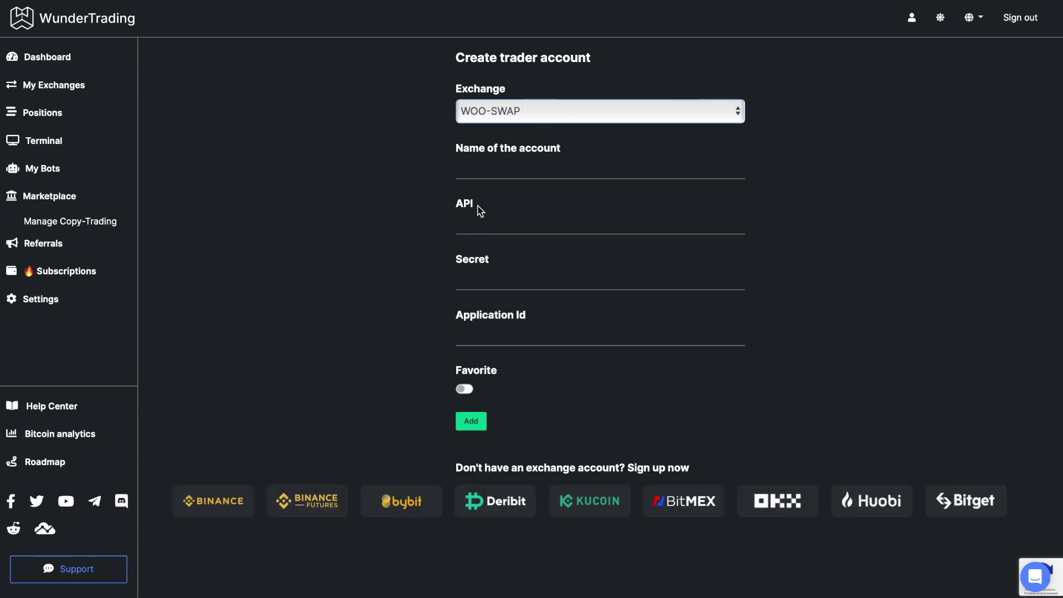
left_click(480, 168)
type("woo")
left_click(485, 222)
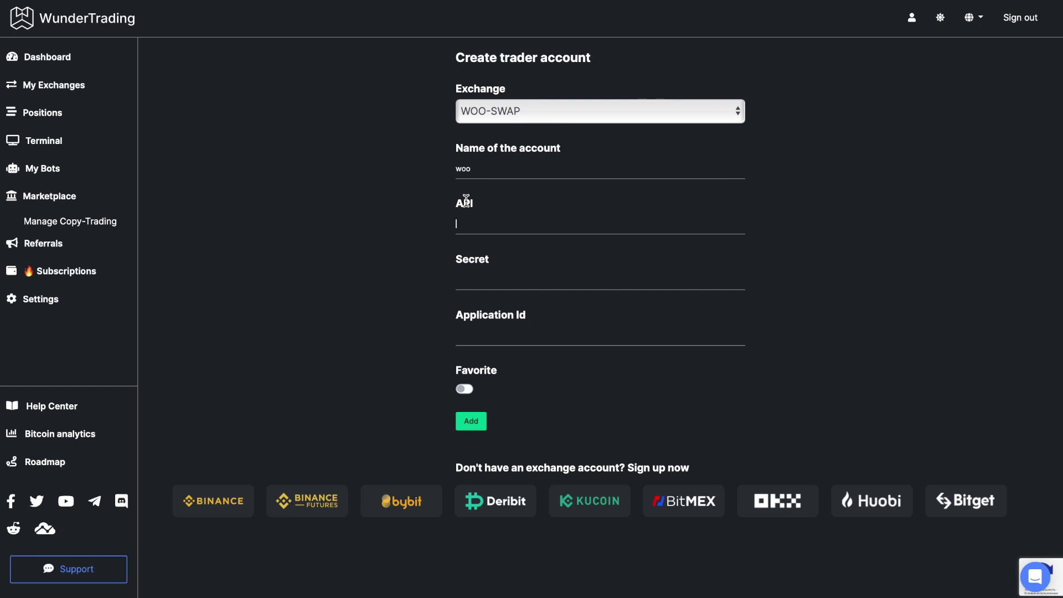
key("Tab")
left_click(466, 423)
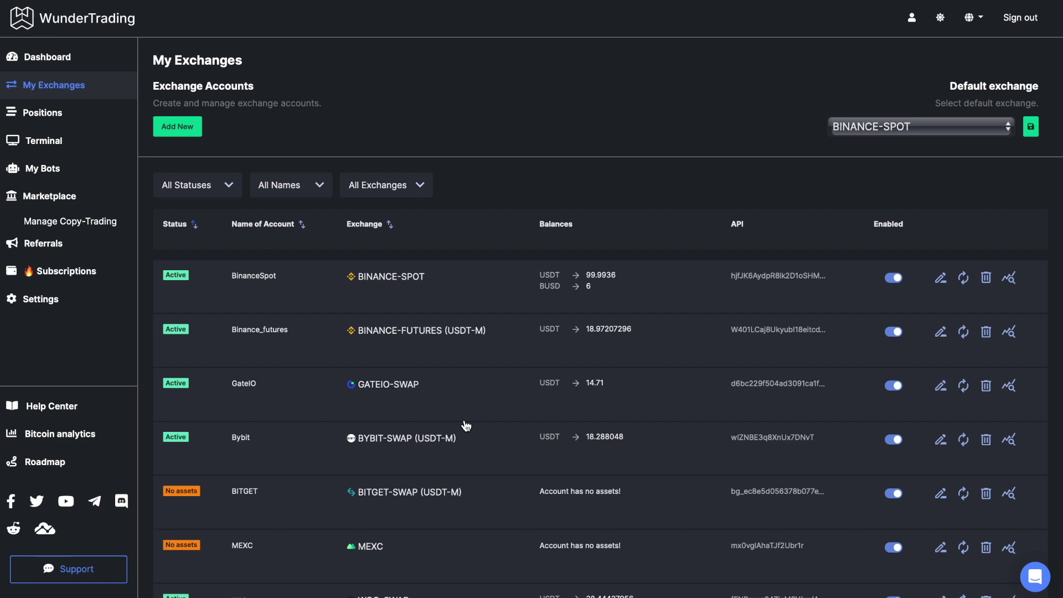
scroll(465, 425, "down", 2)
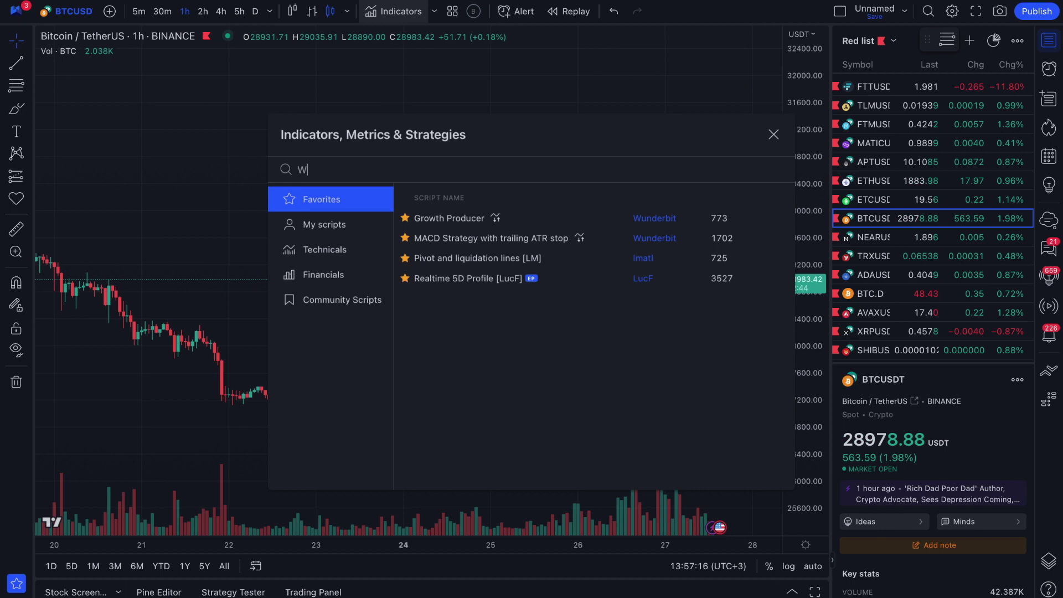
type("nder bot")
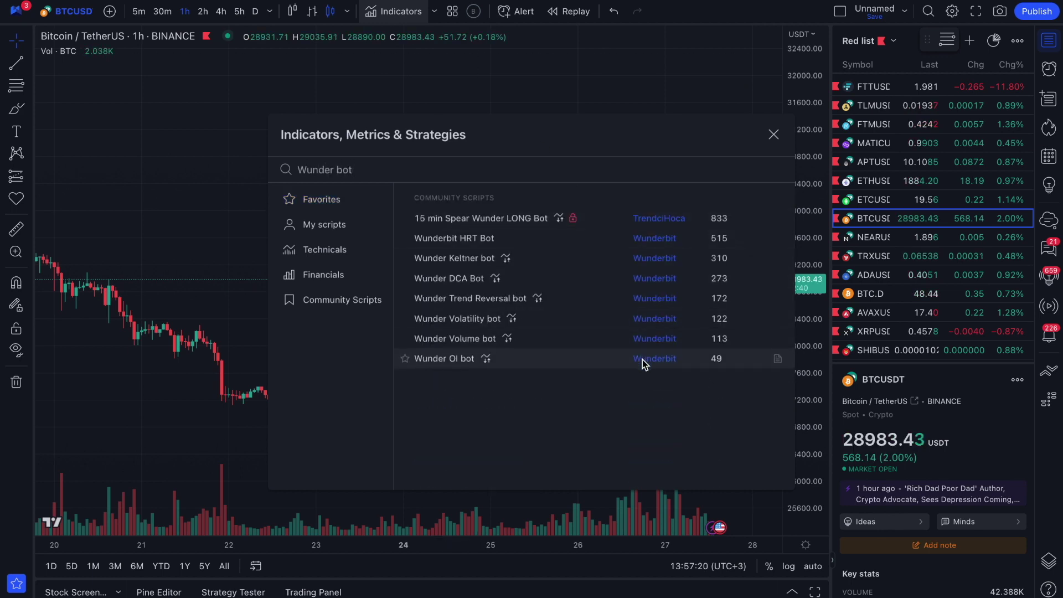
Put the Wunder Keltner bot strategy on the BTCUSDT 1h chart to view its backtest.
left_click(614, 270)
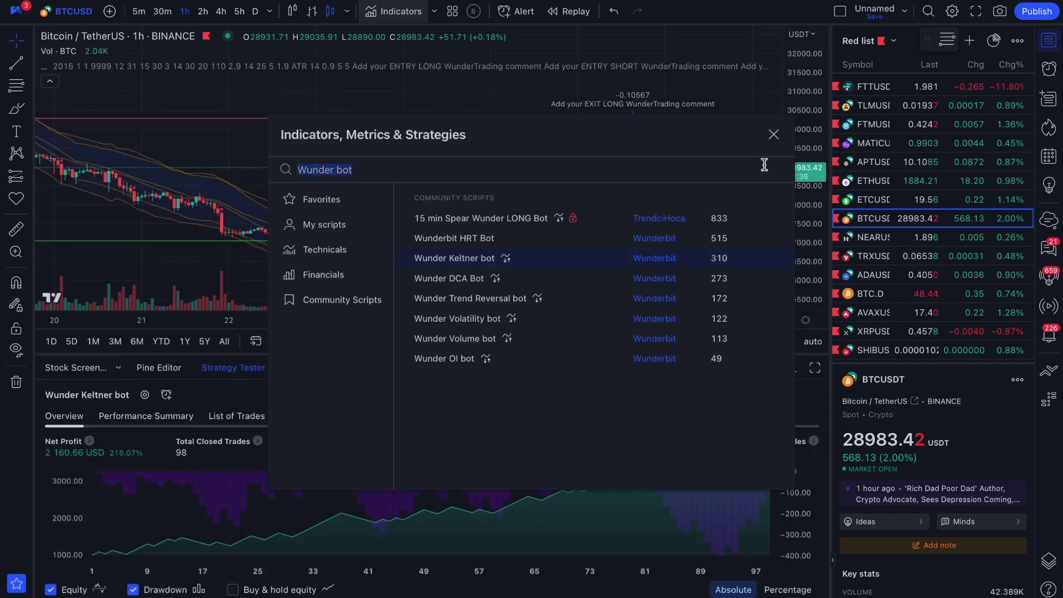
left_click(774, 134)
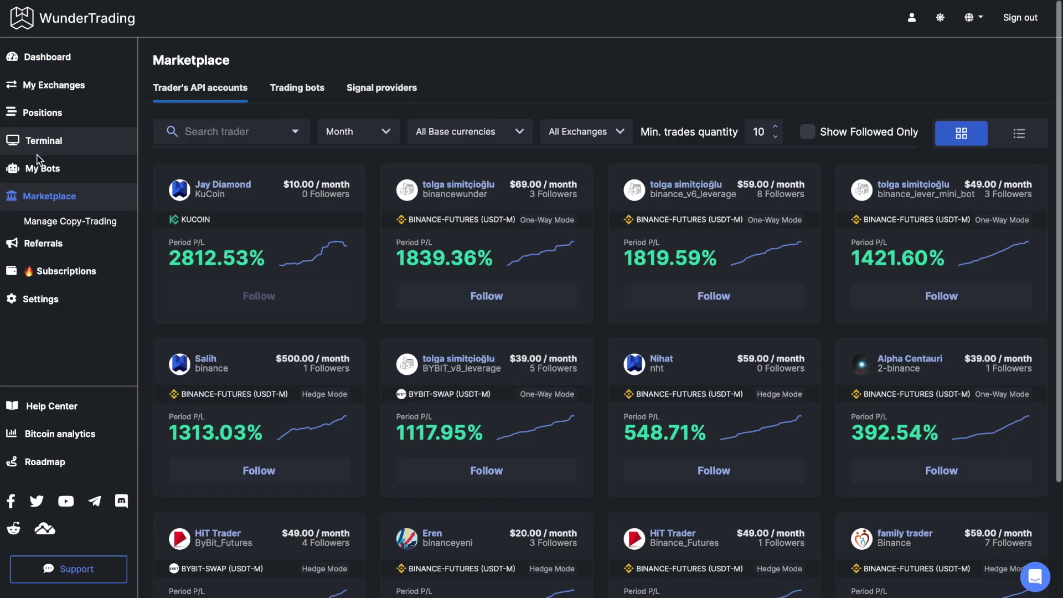
Configure new bot 'Woo-bot': WOO-SWAP, 1H, BTC_USDT, custom amount sent from TradingView.
left_click(41, 170)
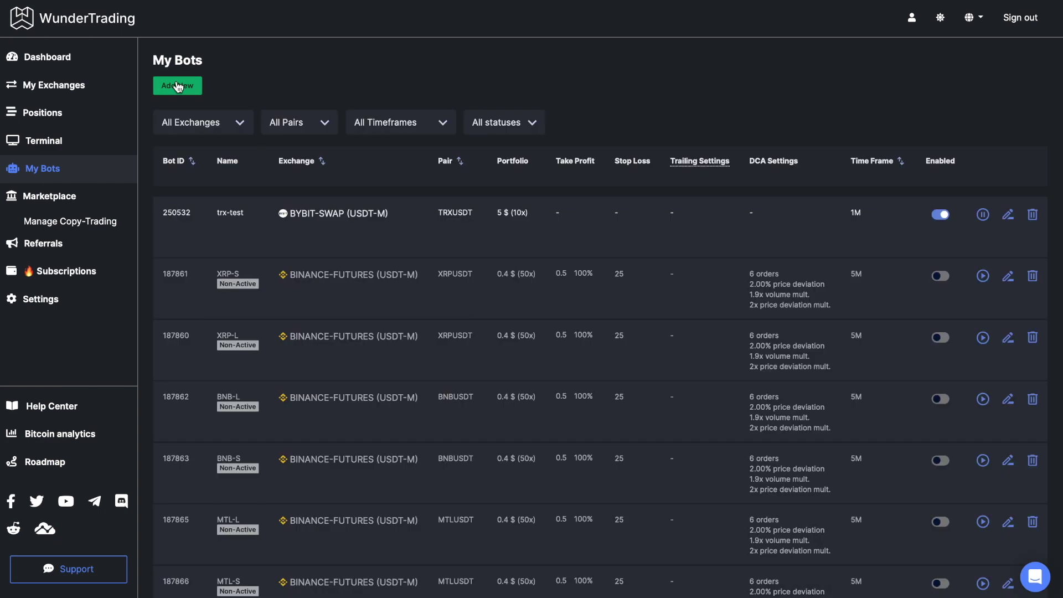
left_click(177, 86)
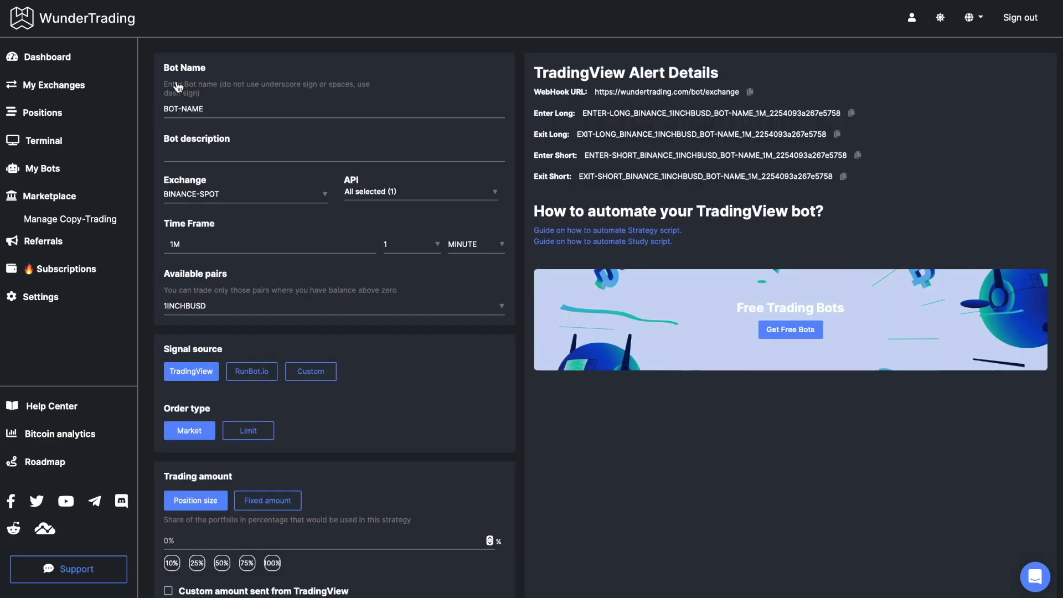
triple_click(216, 108)
type("Woo")
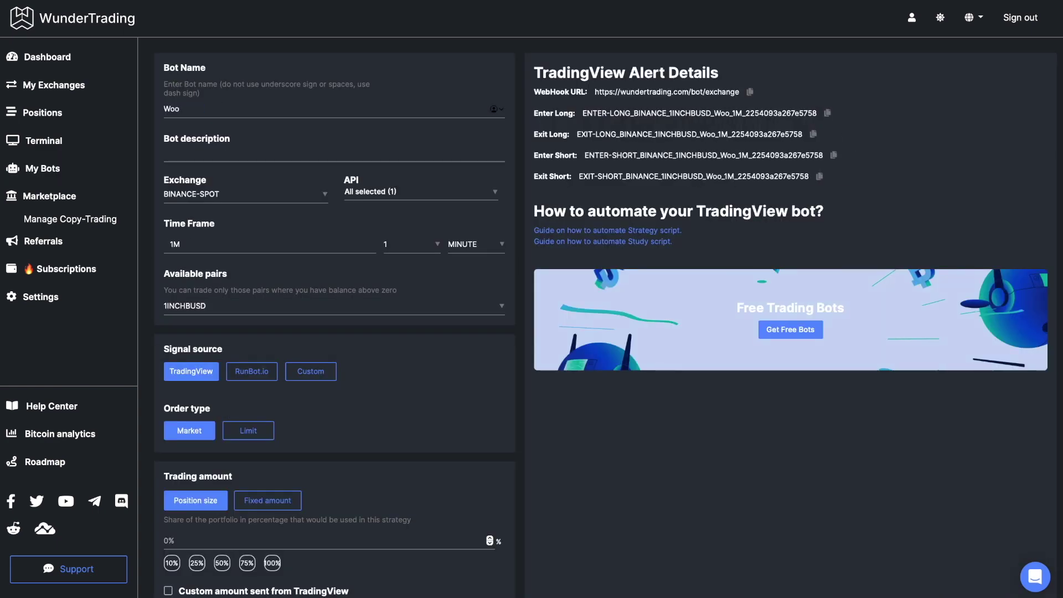
type("-bot")
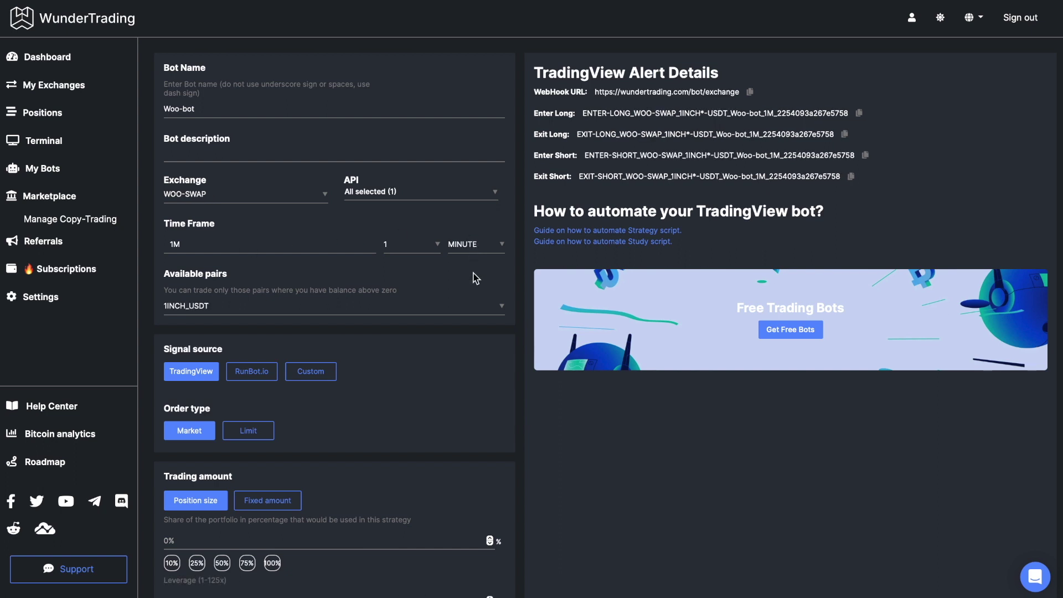
left_click(465, 256)
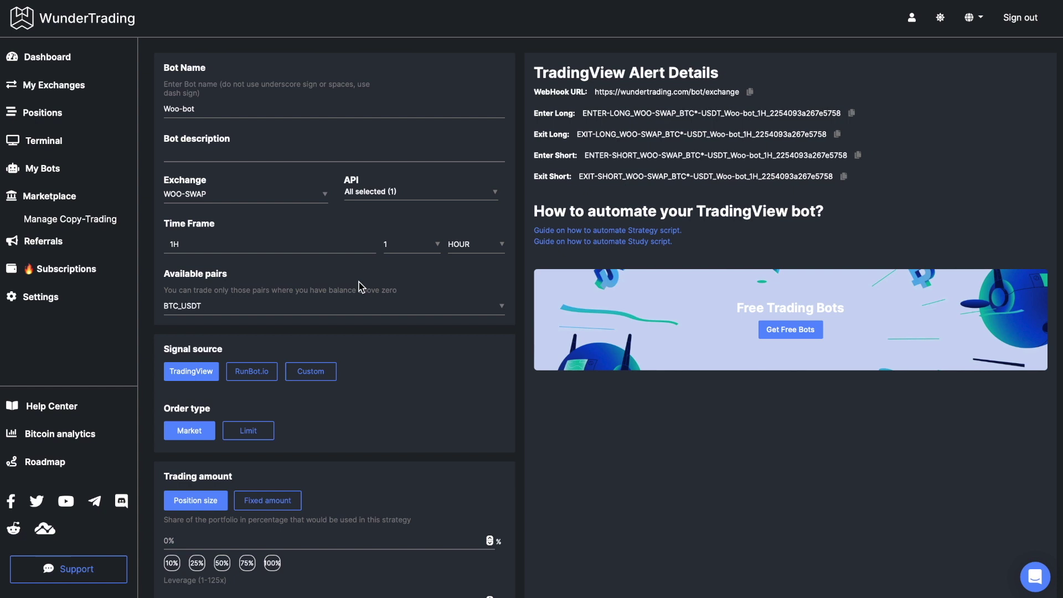
scroll(359, 281, "down", 3)
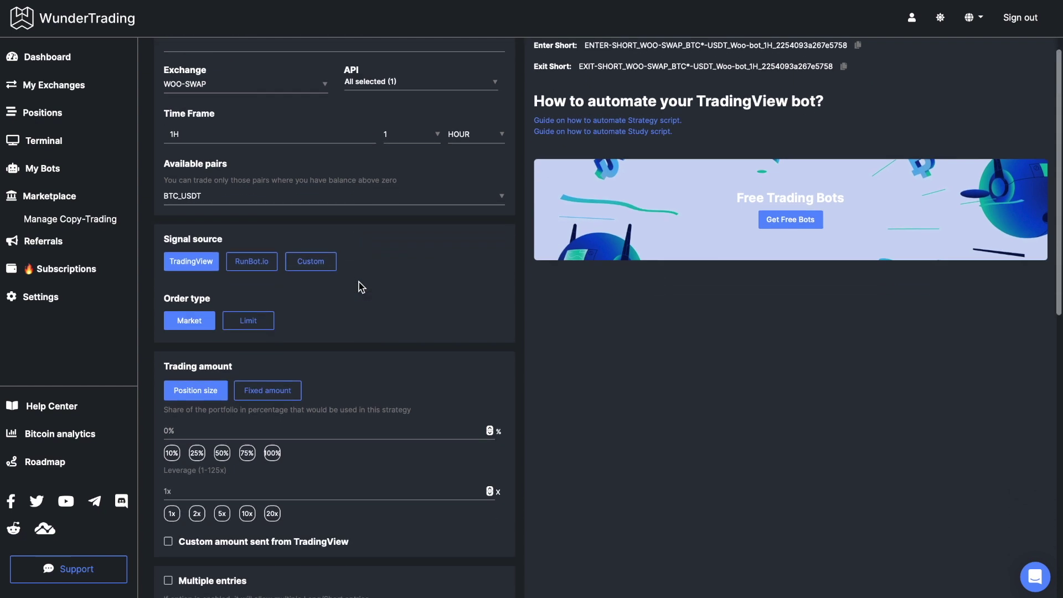
left_click(266, 522)
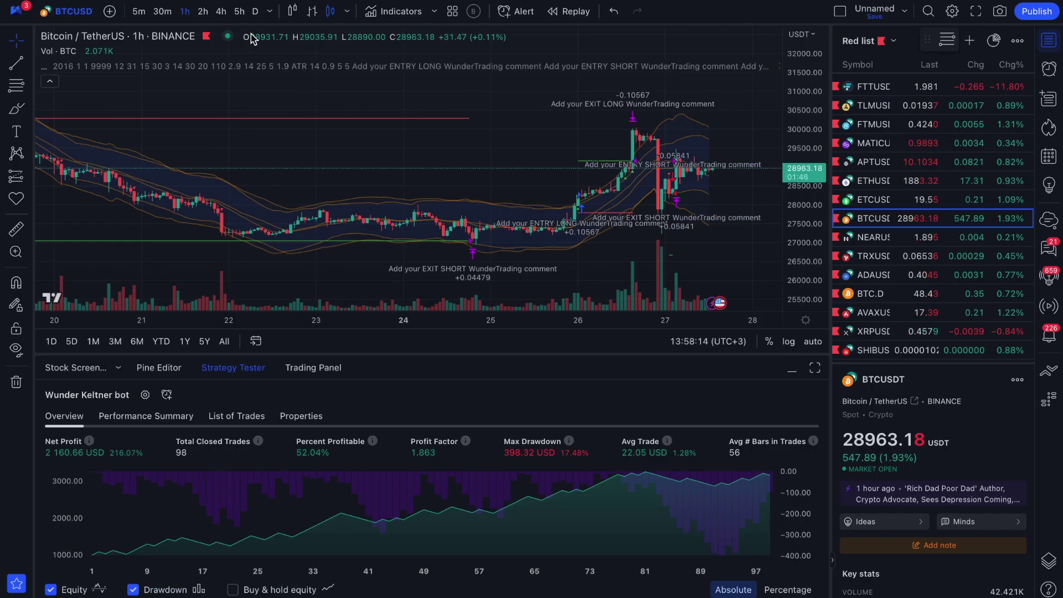
Untick 'Volume in contract' in the Wunder Keltner bot strategy inputs.
left_click(717, 66)
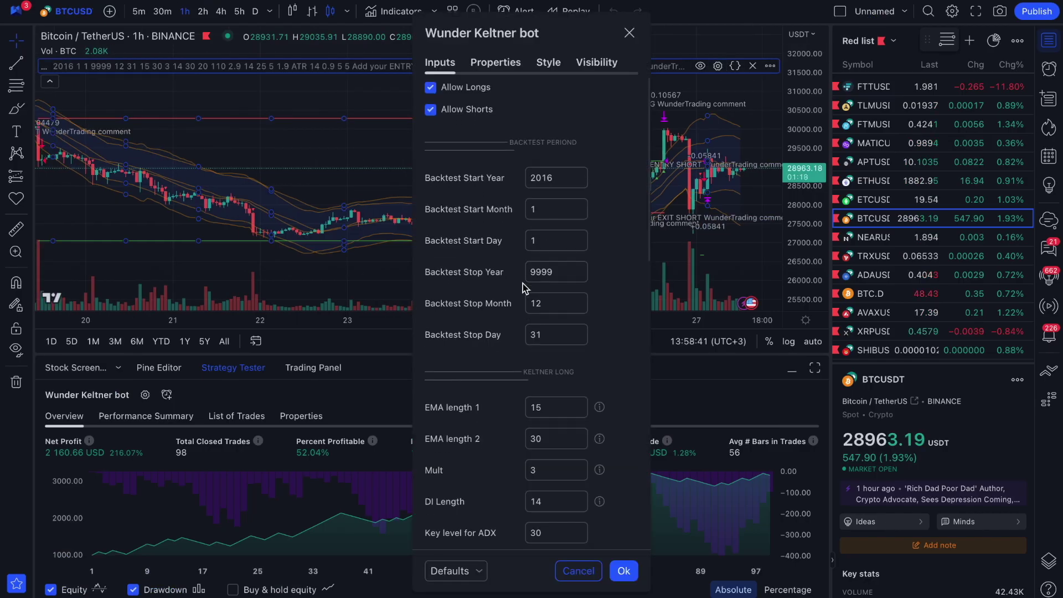
scroll(522, 283, "down", 5)
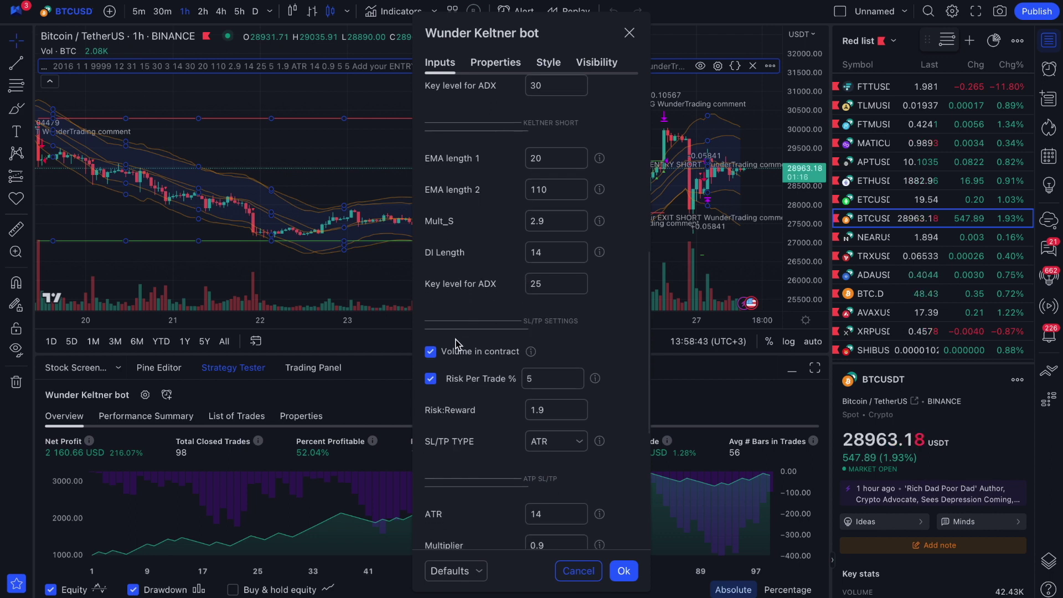
left_click(430, 351)
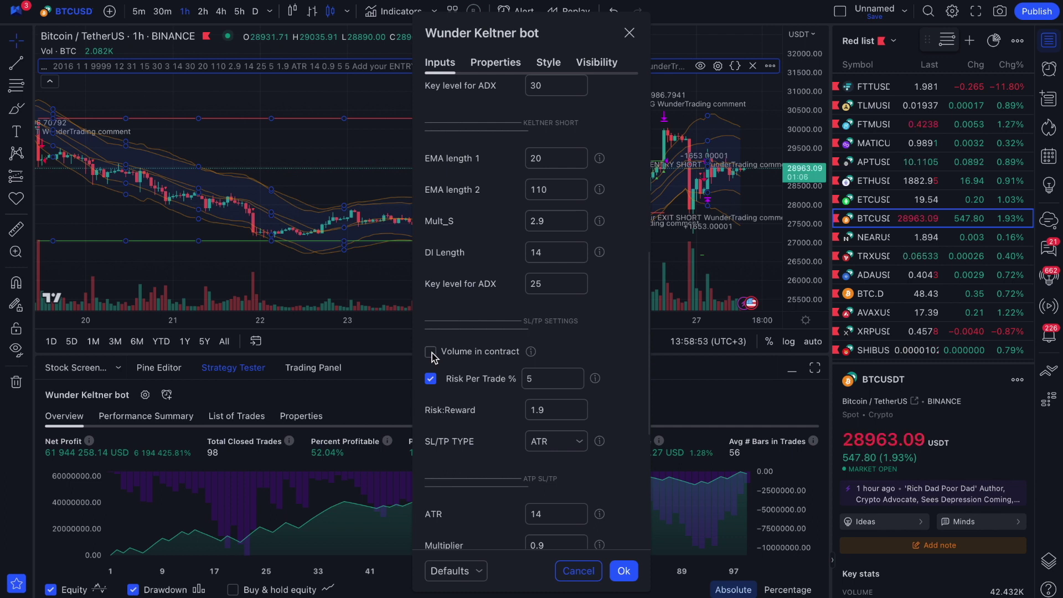
scroll(431, 356, "down", 3)
scroll(432, 356, "down", 3)
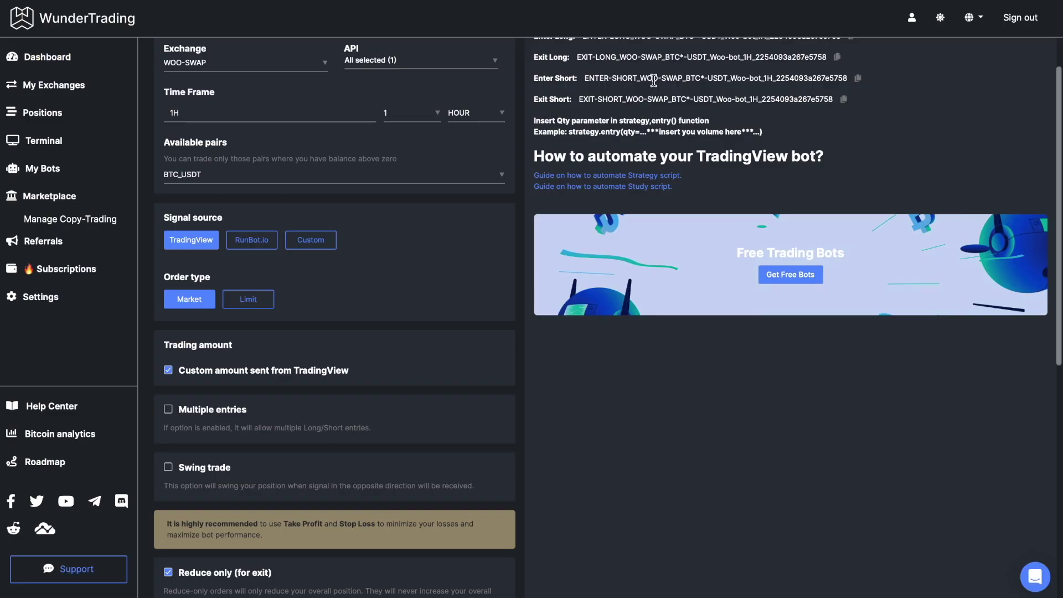
scroll(652, 76, "up", 3)
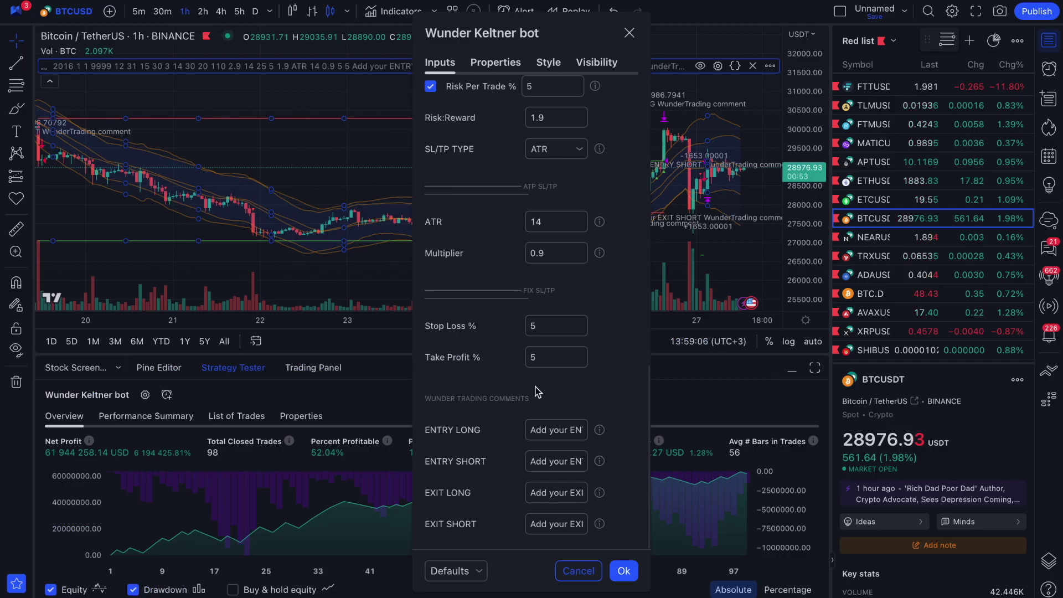
Paste the ENTER-LONG, EXIT-LONG, ENTER-SHORT and EXIT-SHORT codes into their comment fields, then confirm.
left_click(569, 429)
key("ctrl+v")
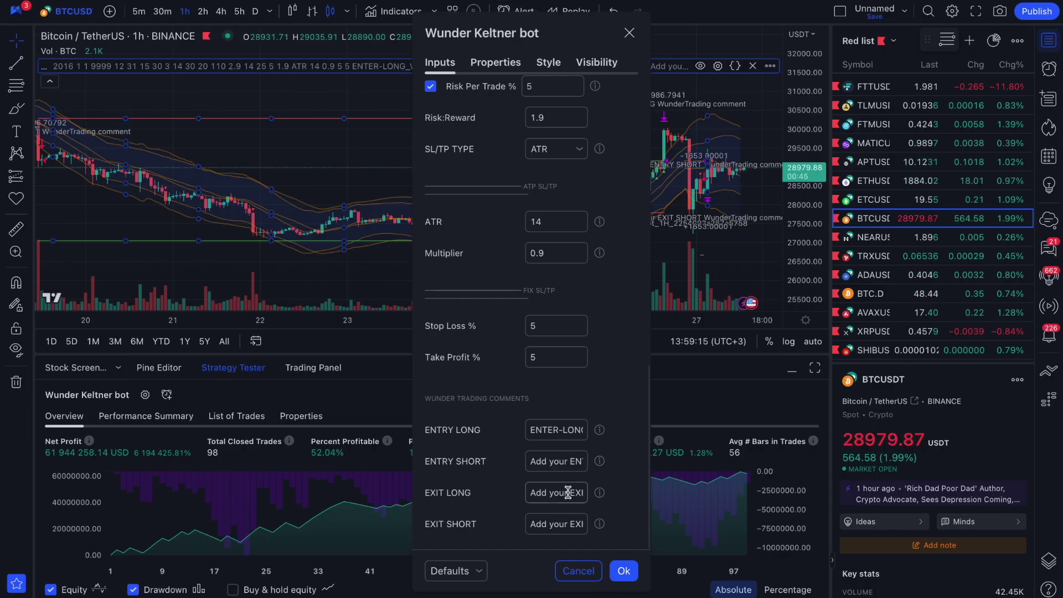
left_click(568, 493)
key("ctrl+v")
left_click(559, 462)
key("ctrl+v")
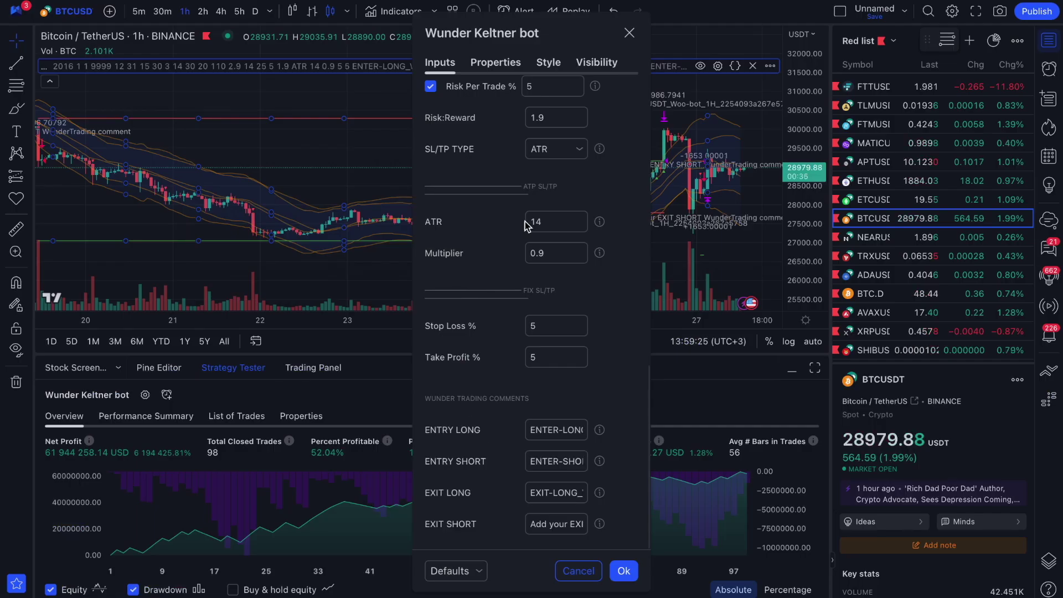
left_click(560, 523)
key("ctrl+v")
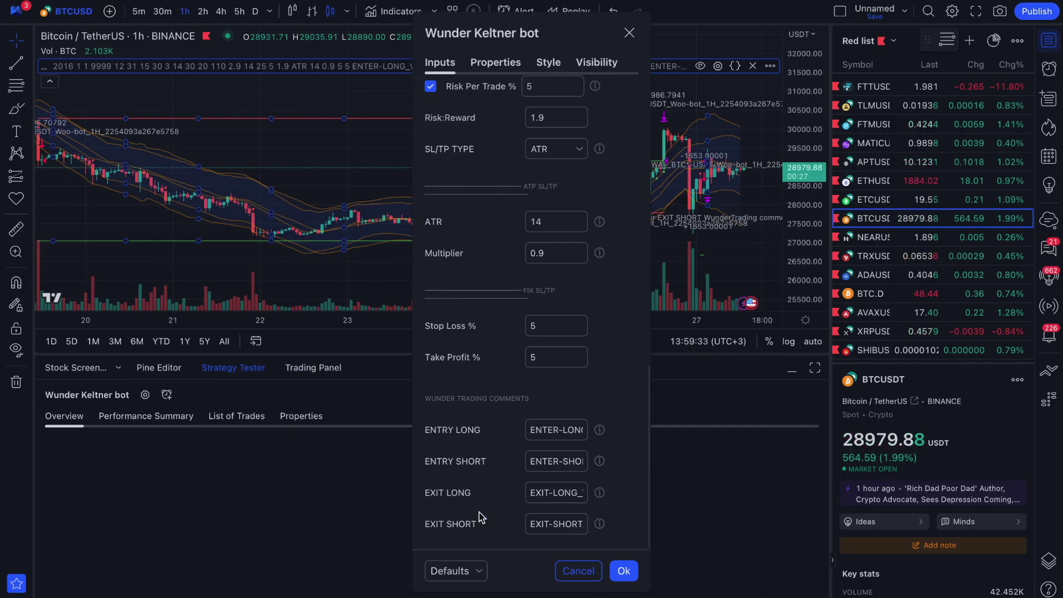
left_click(623, 571)
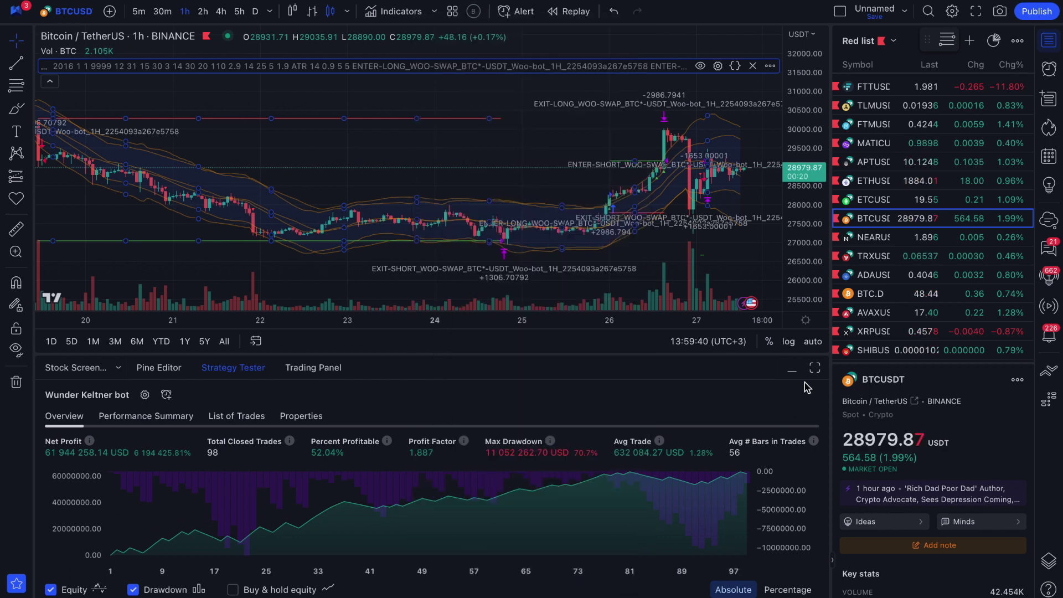
Create a named strategy alert with the JSON message and the wundertrading.com/bot/exchange webhook.
left_click(791, 371)
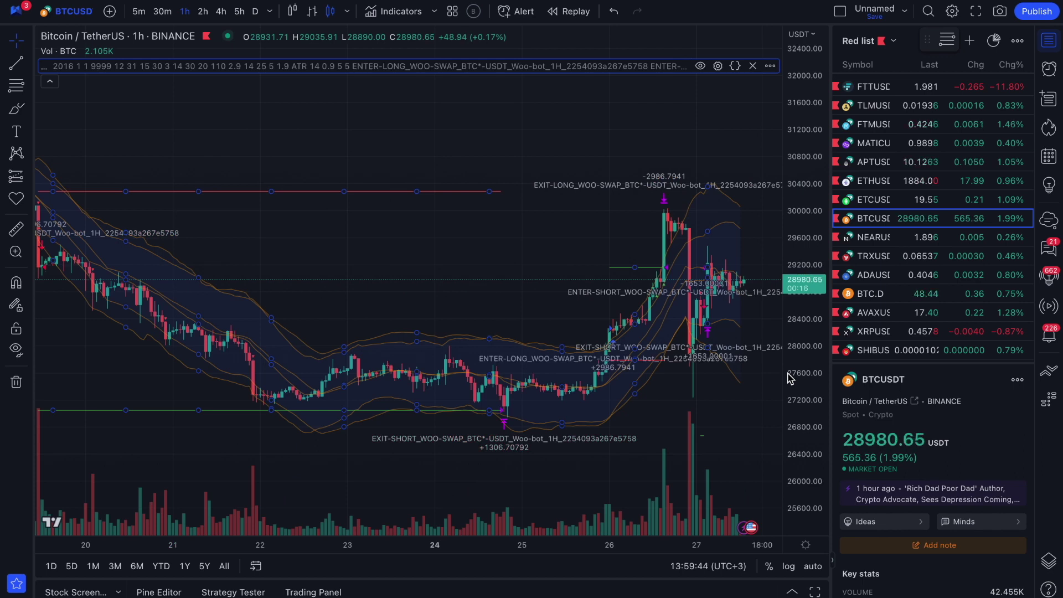
left_click(770, 66)
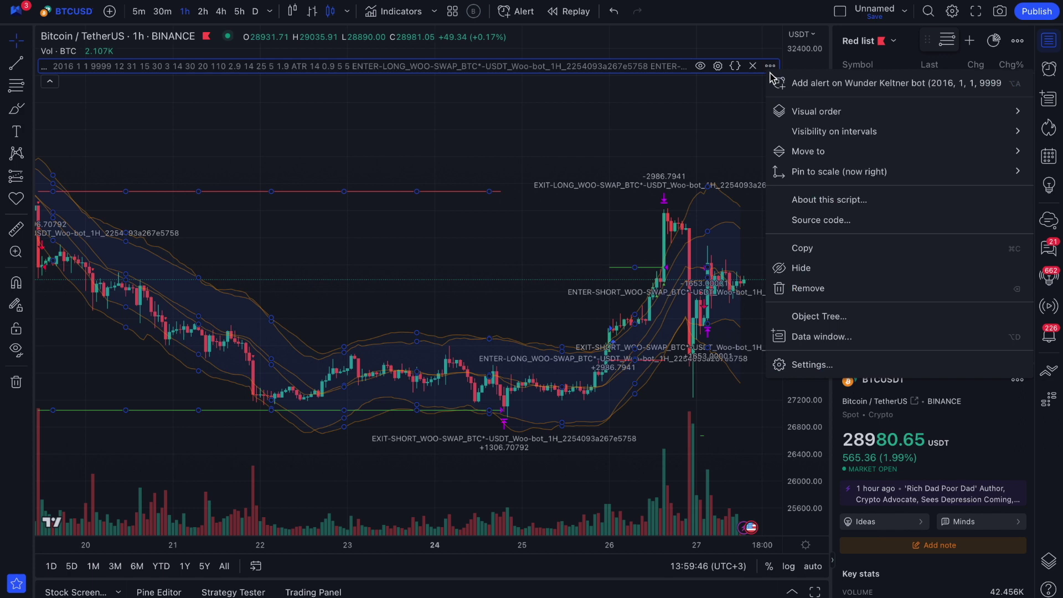
left_click(795, 86)
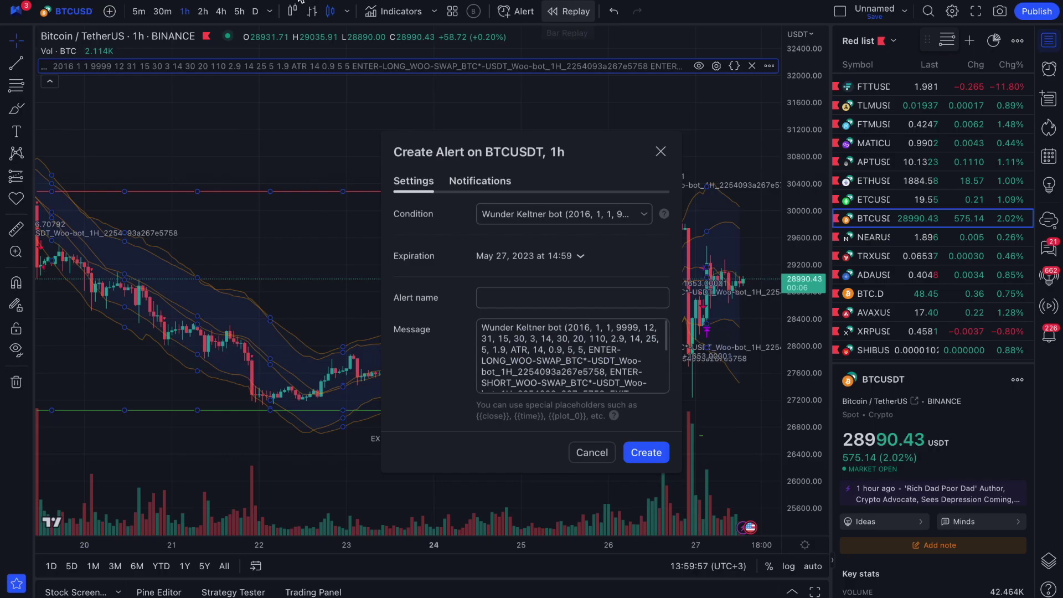
left_click(538, 325)
key("ctrl+a")
type("{     \"code\": \"{{strategy.order.comment}}\",     \"qty\": {{strategy.order.contracts}} }")
left_click(501, 292)
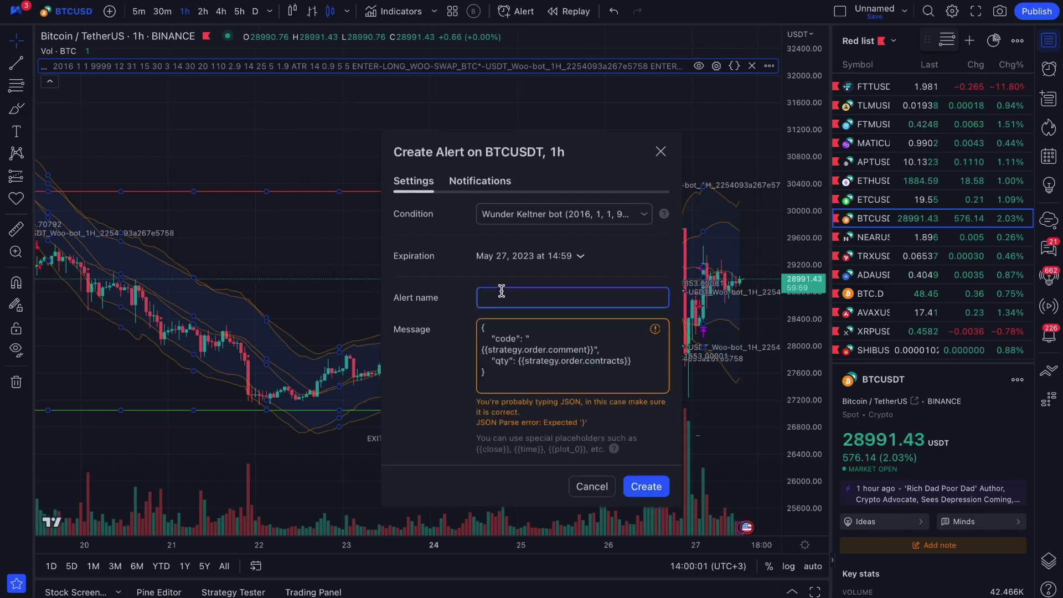
type("alert")
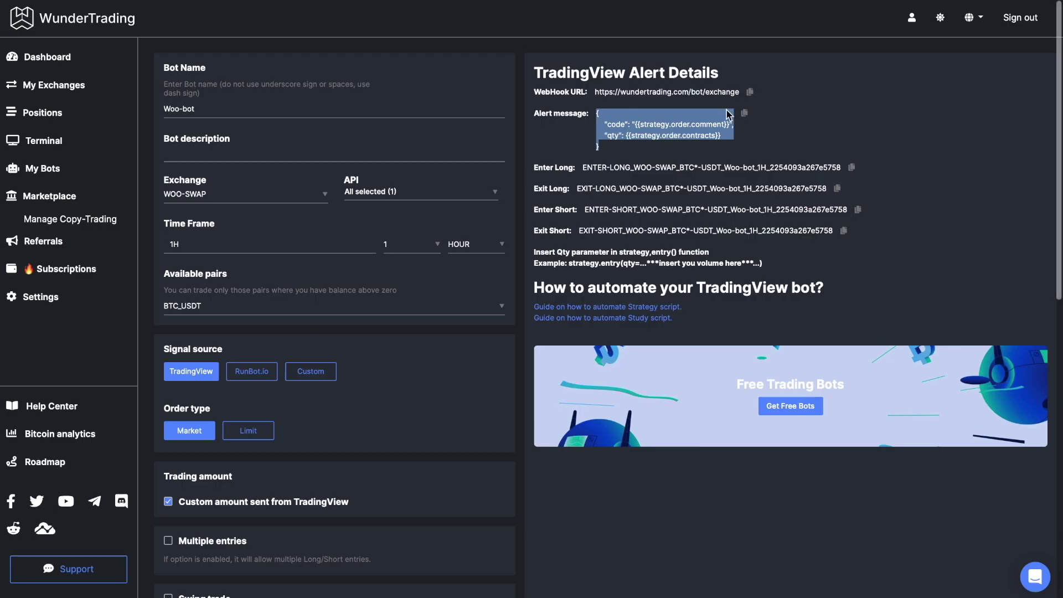
left_click(749, 91)
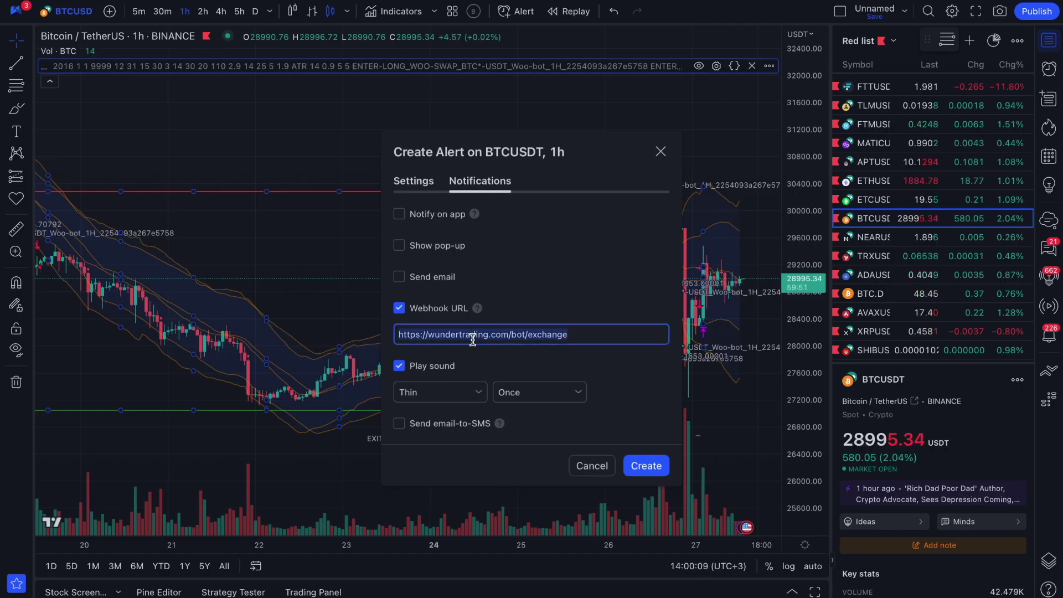
left_click(645, 465)
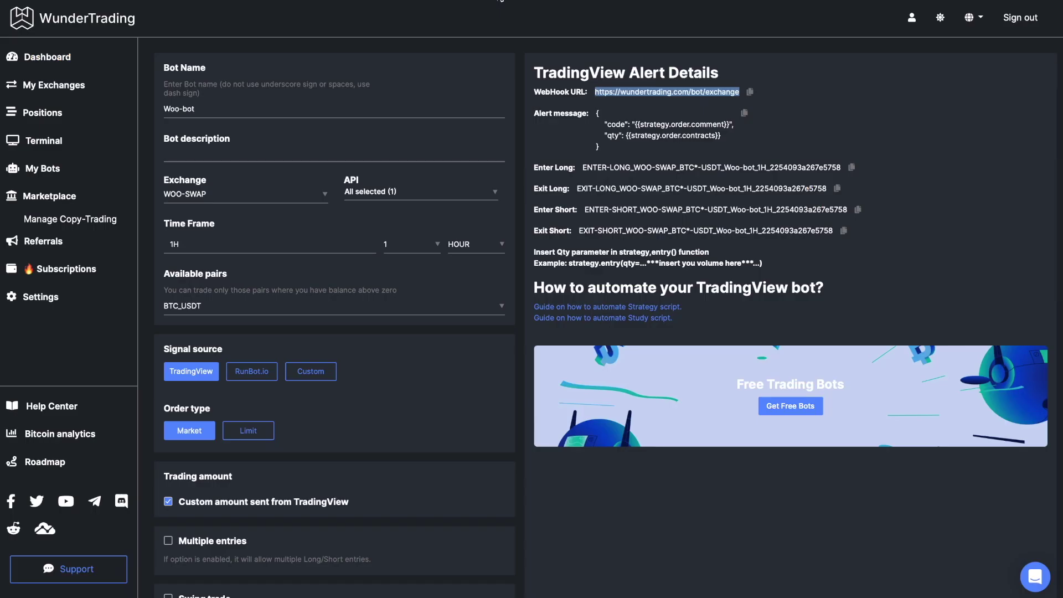
scroll(491, 69, "down", 5)
scroll(491, 71, "down", 3)
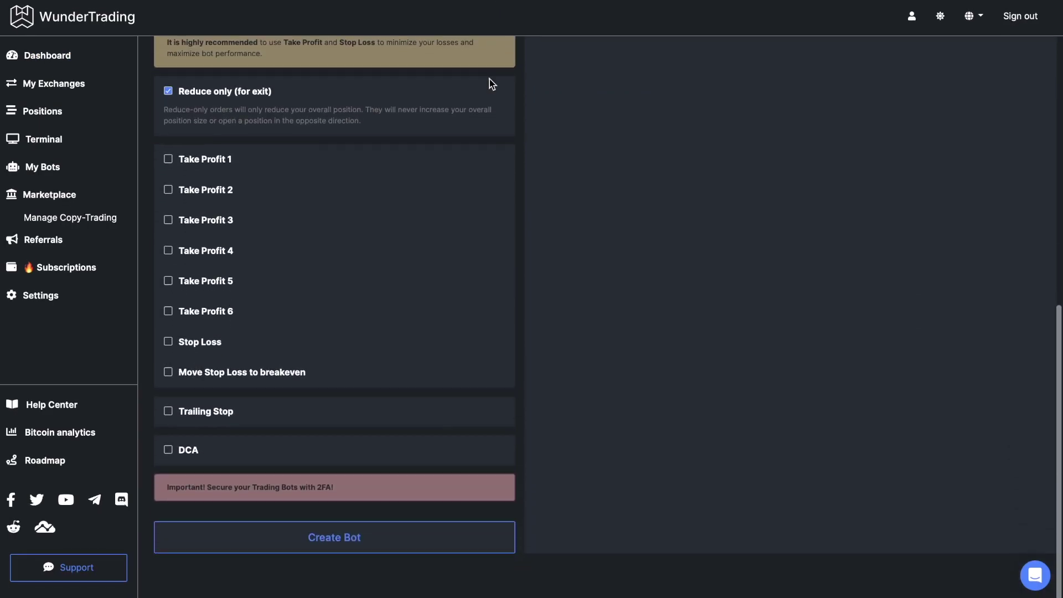
Create Woo-bot with 'Save and Wait for the signal'.
left_click(337, 539)
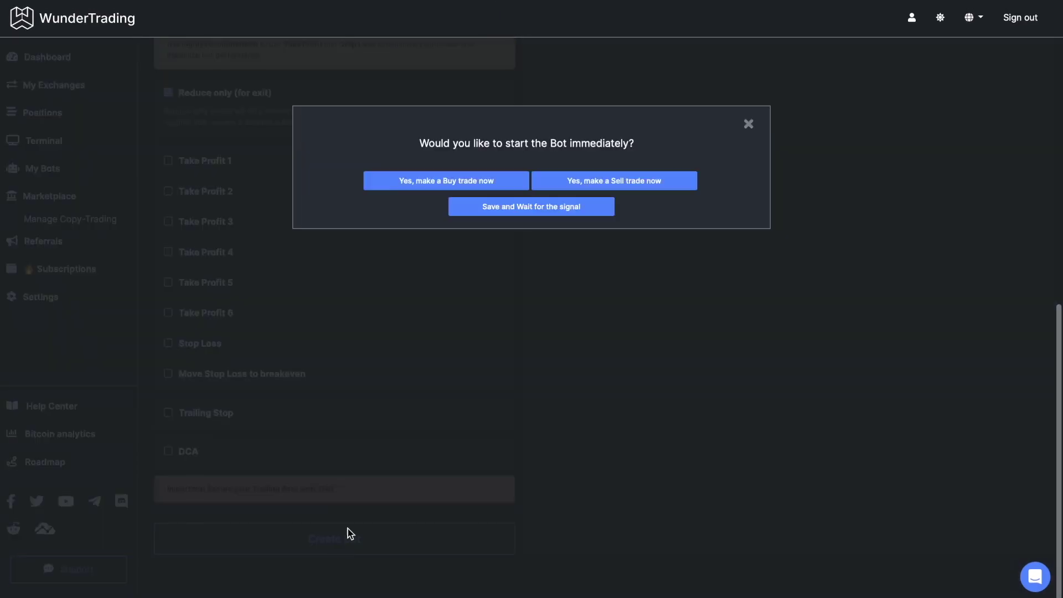
left_click(486, 207)
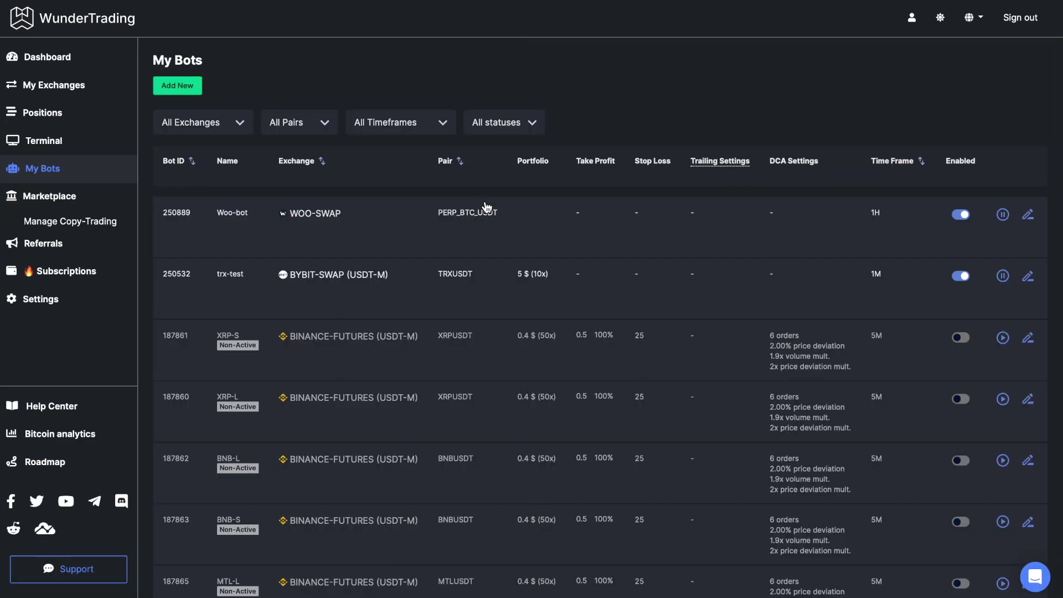